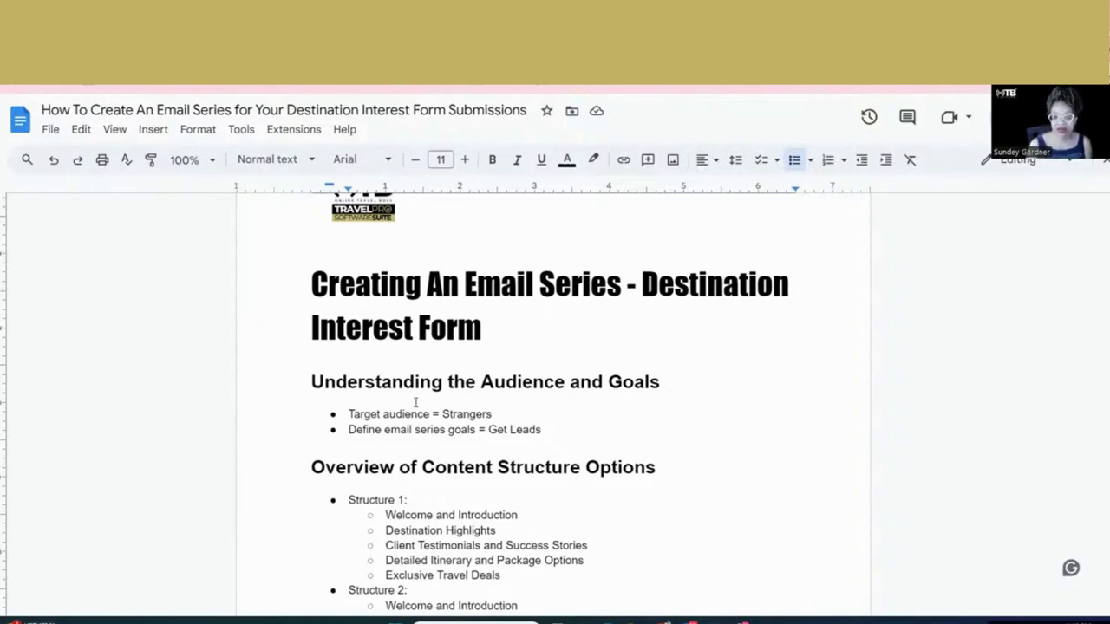
Step: Enlarge the document to 125% and review the audience goals, the three content structure options and the section on choosing the best structure
scroll(416, 402, down, 2)
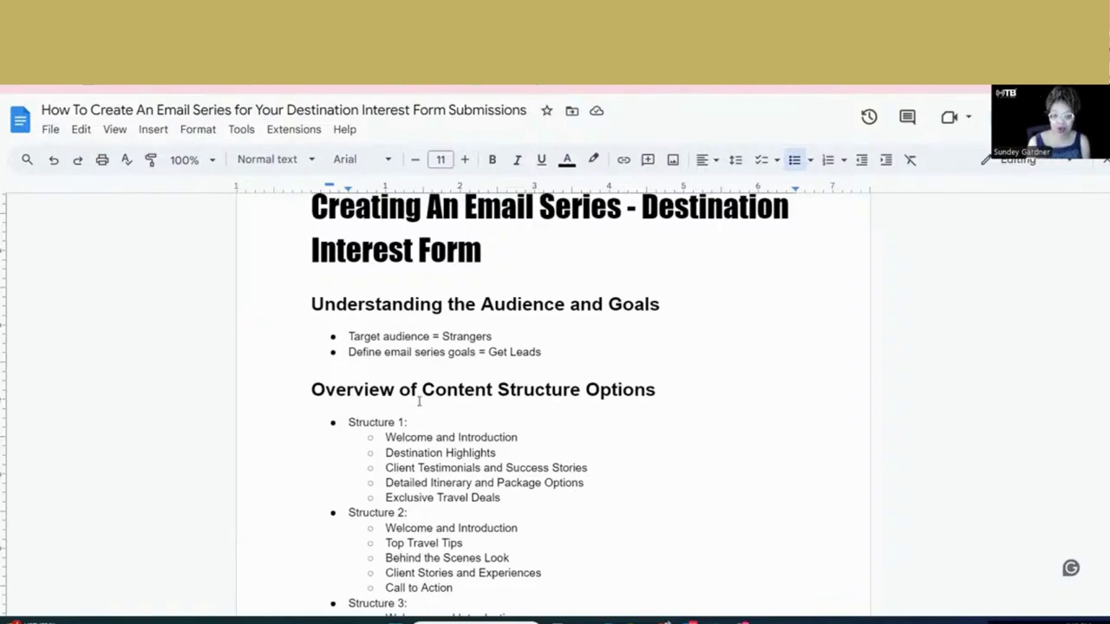
scroll(427, 394, down, 2)
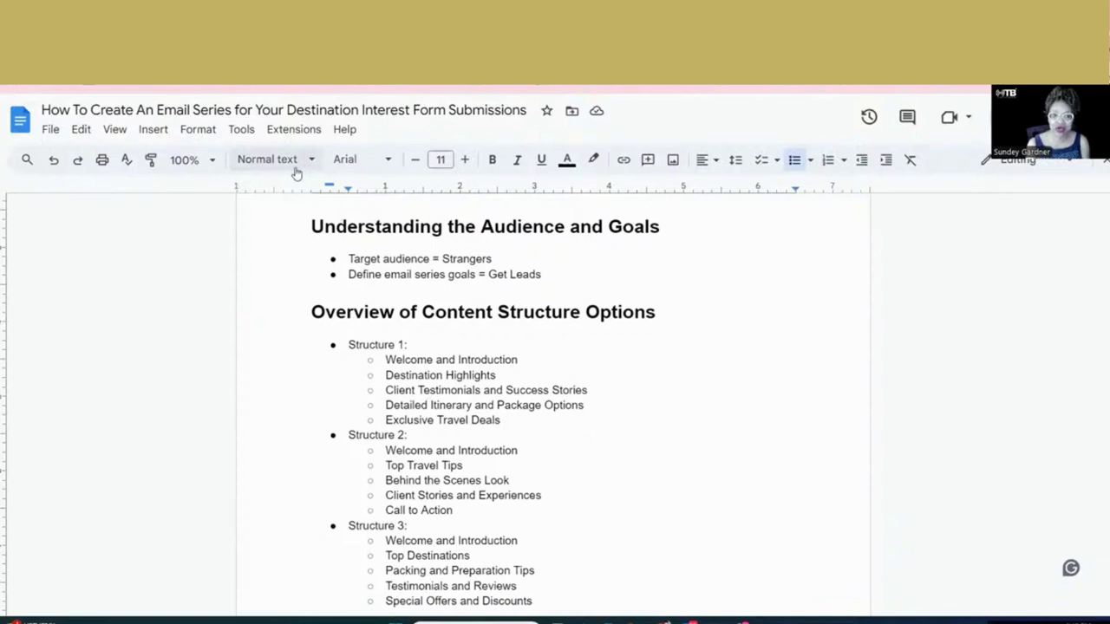
click(216, 161)
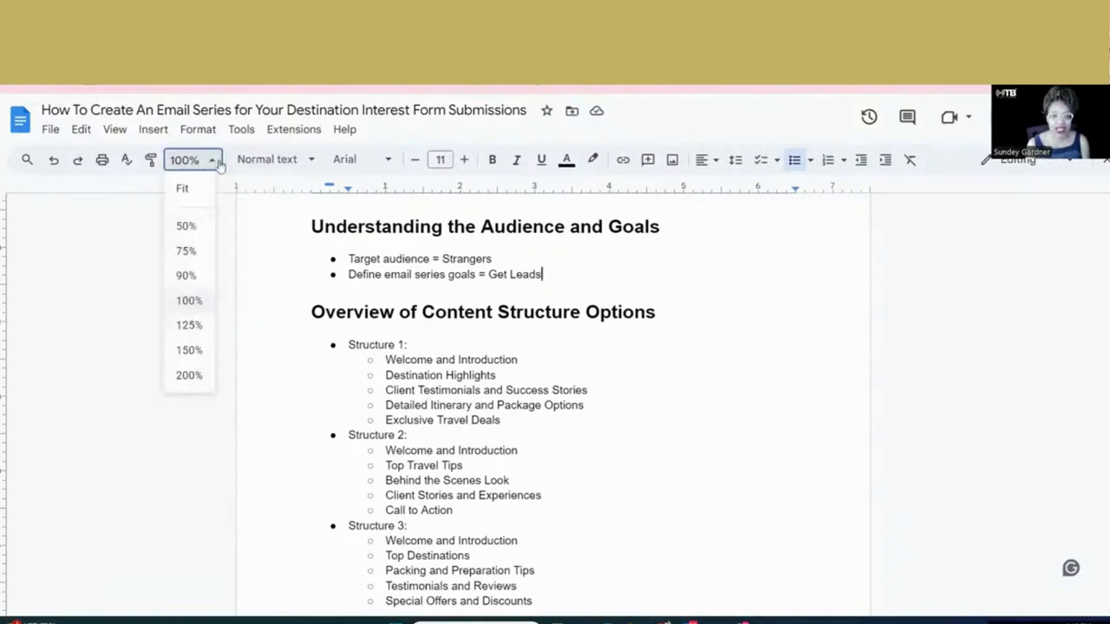
click(194, 326)
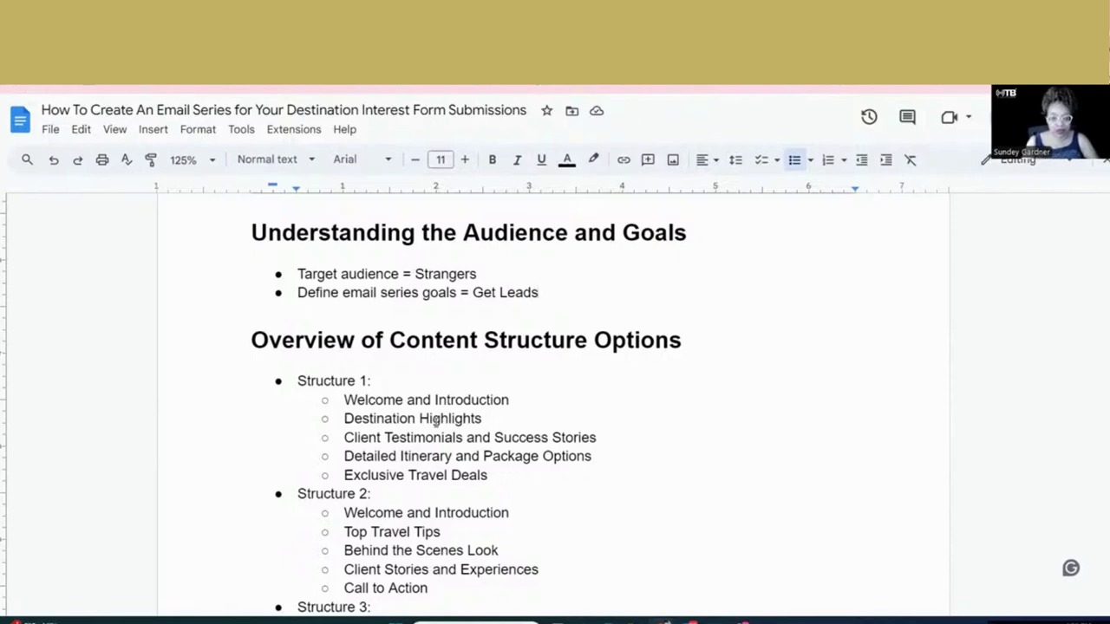
scroll(441, 423, down, 2)
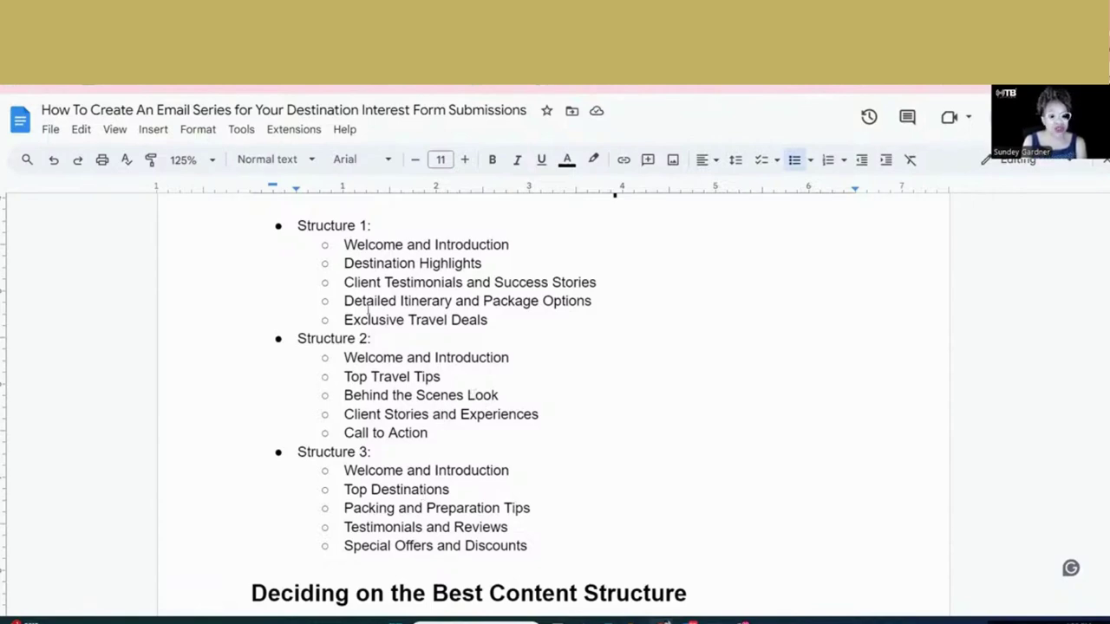
click(449, 271)
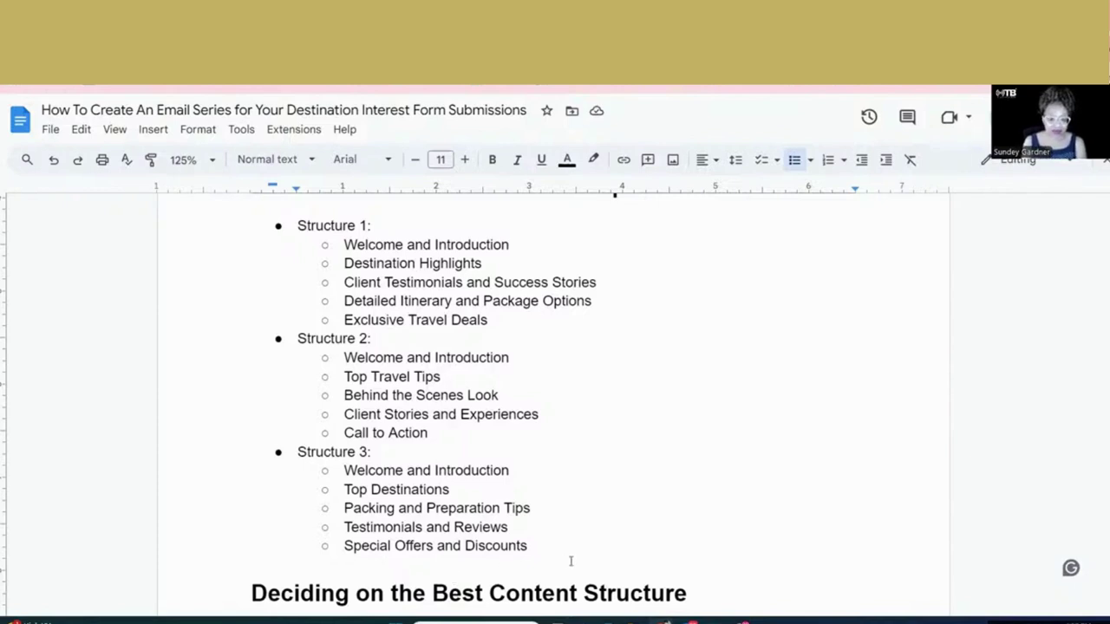
scroll(571, 562, down, 2)
scroll(571, 562, down, 2)
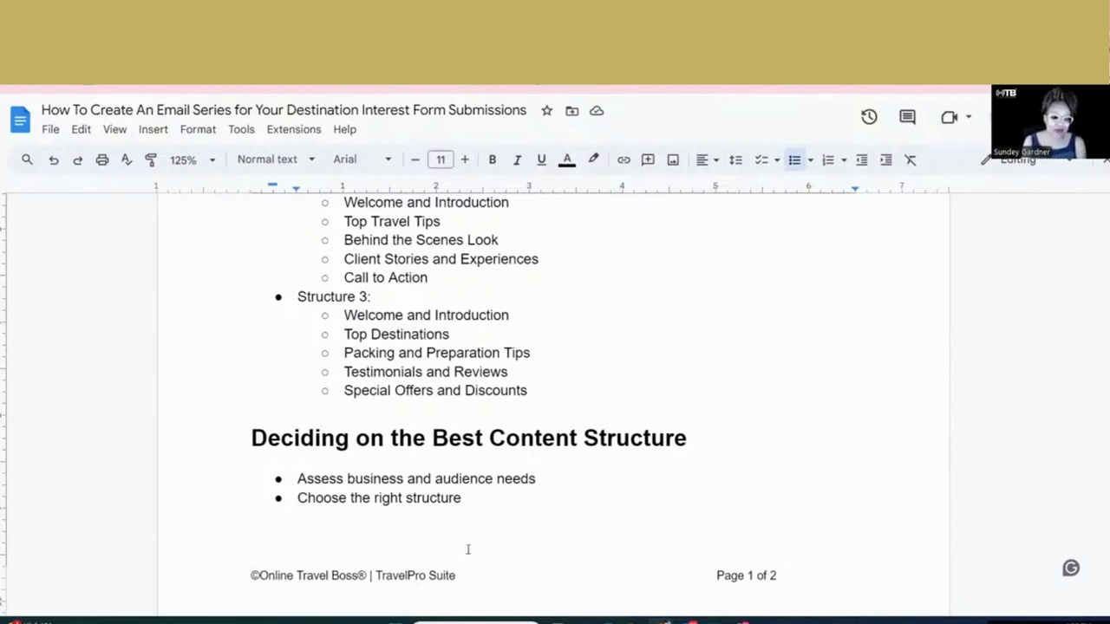
scroll(468, 549, down, 2)
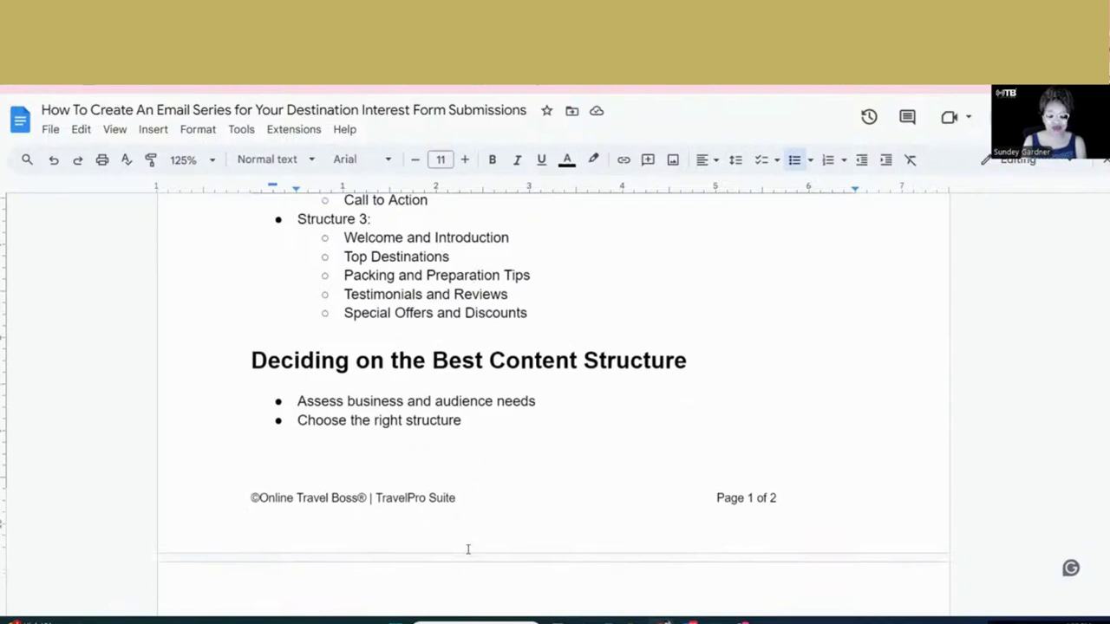
scroll(467, 548, down, 10)
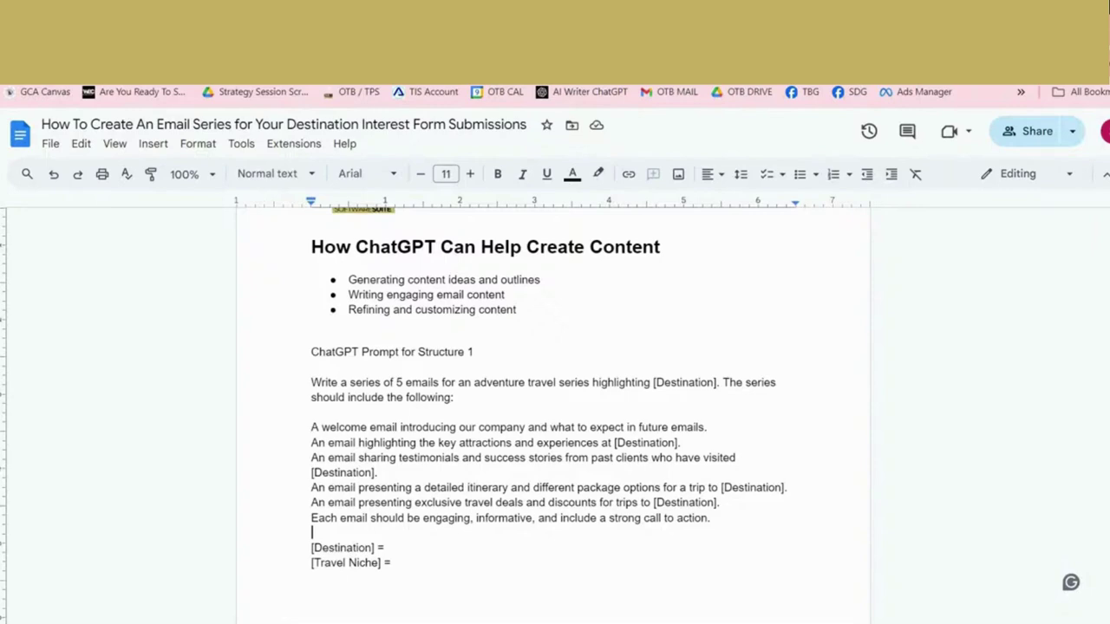
Step: Copy the full prompt for Structure 1, including the destination and travel niche lines, into a new ChatGPT chat
drag(393, 562, 312, 382)
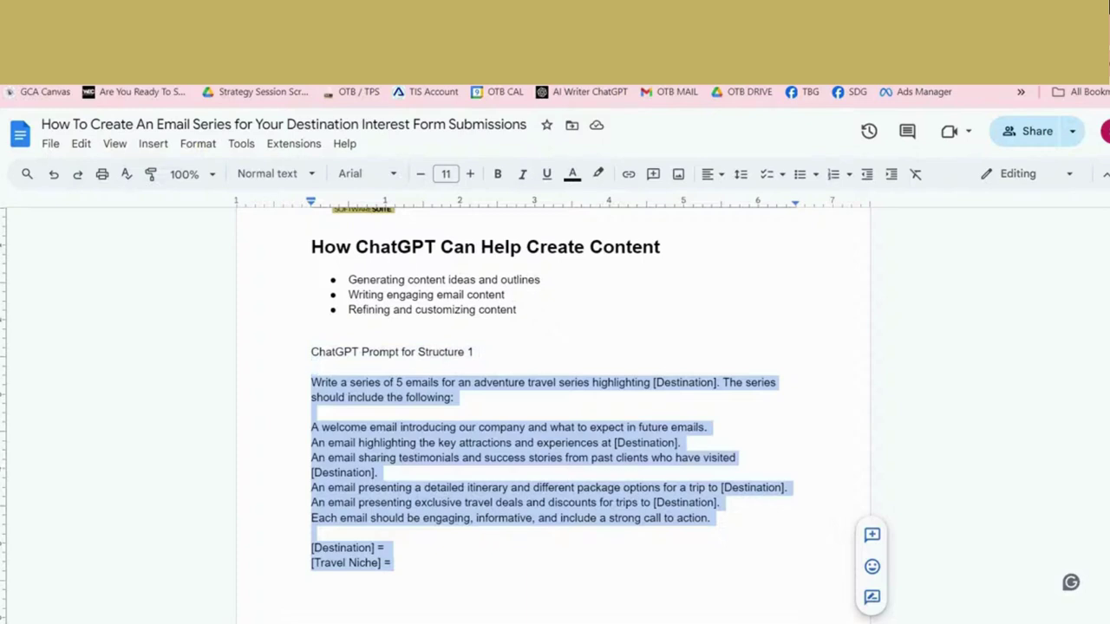
key(ctrl+t)
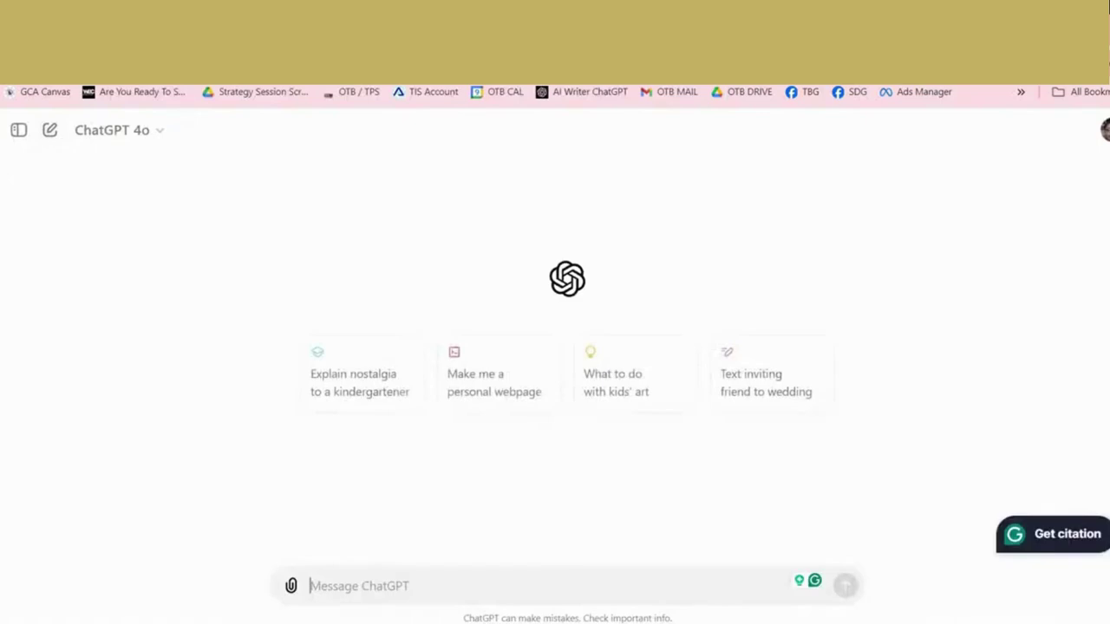
key(ctrl+v)
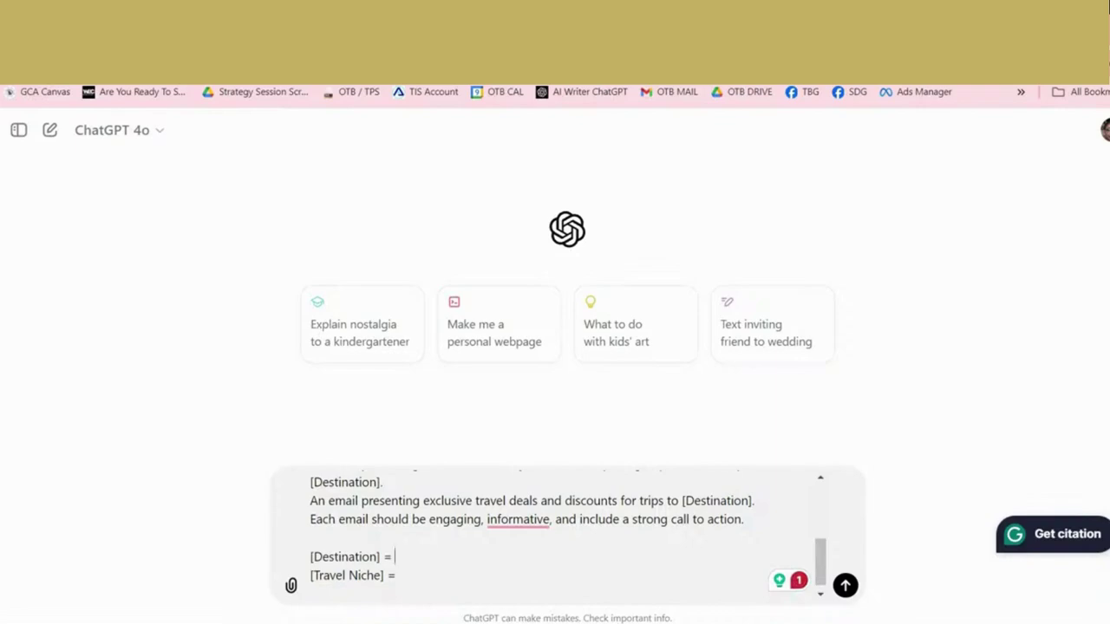
Step: Fill in the prompt's [Destination] value as Bali
text(BAli)
key(BackSpace)
key(BackSpace)
key(BackSpace)
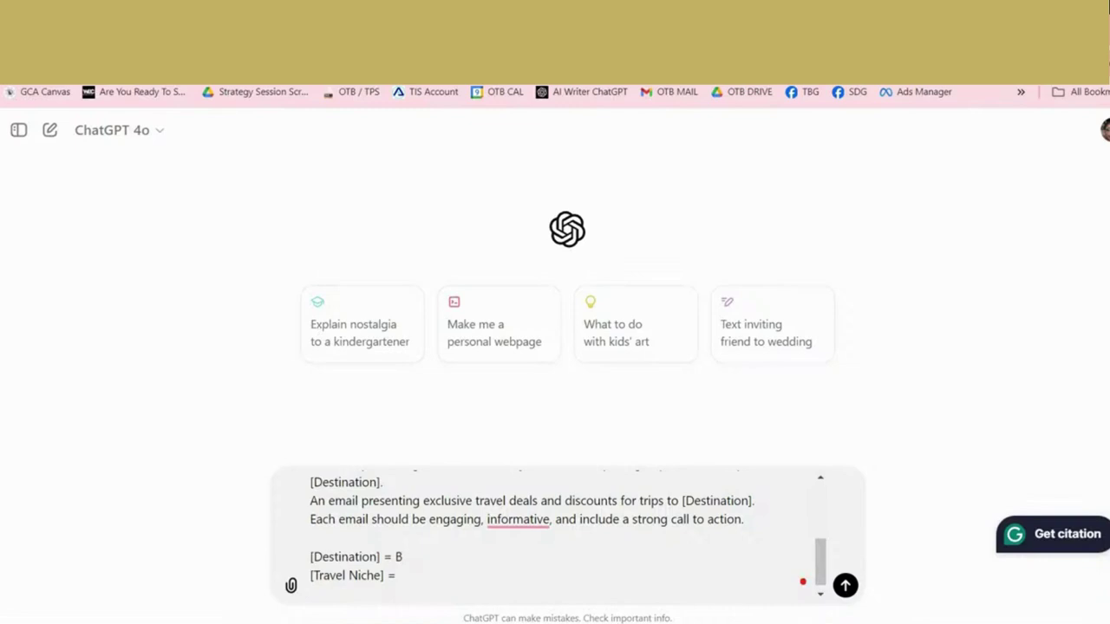
text(ali)
Step: Fill in the [Travel Niche] value as "Gen X who is interested in relaxation and wellness activities such as spa related activities"
click(399, 574)
text(Gen x)
key(BackSpace)
text(X who is is)
key(BackSpace)
text(t)
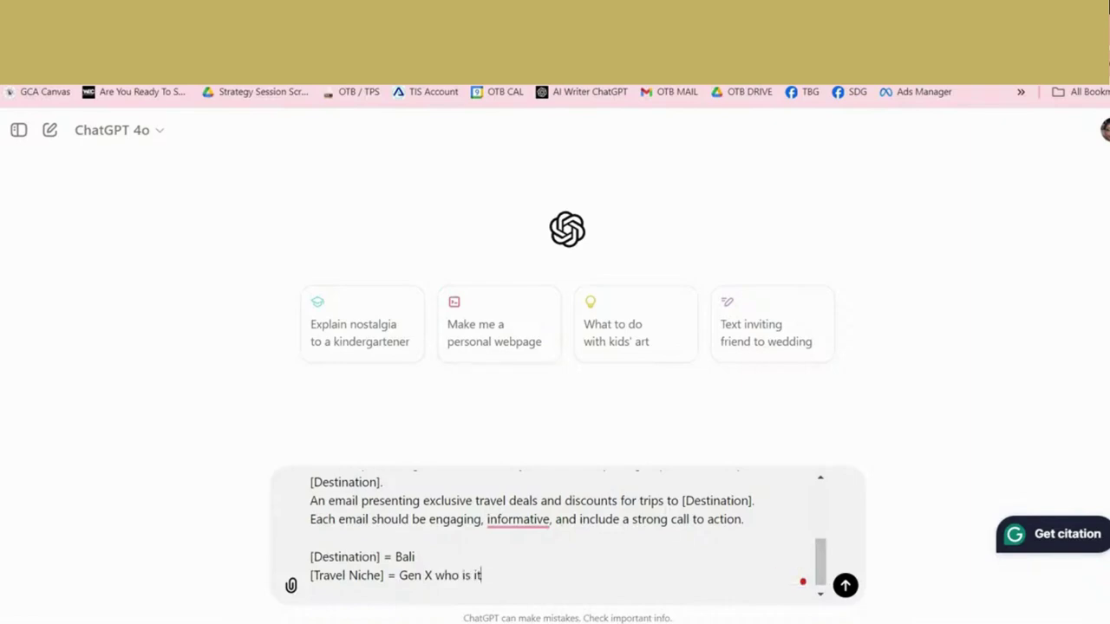
key(BackSpace)
text(nterested in rela)
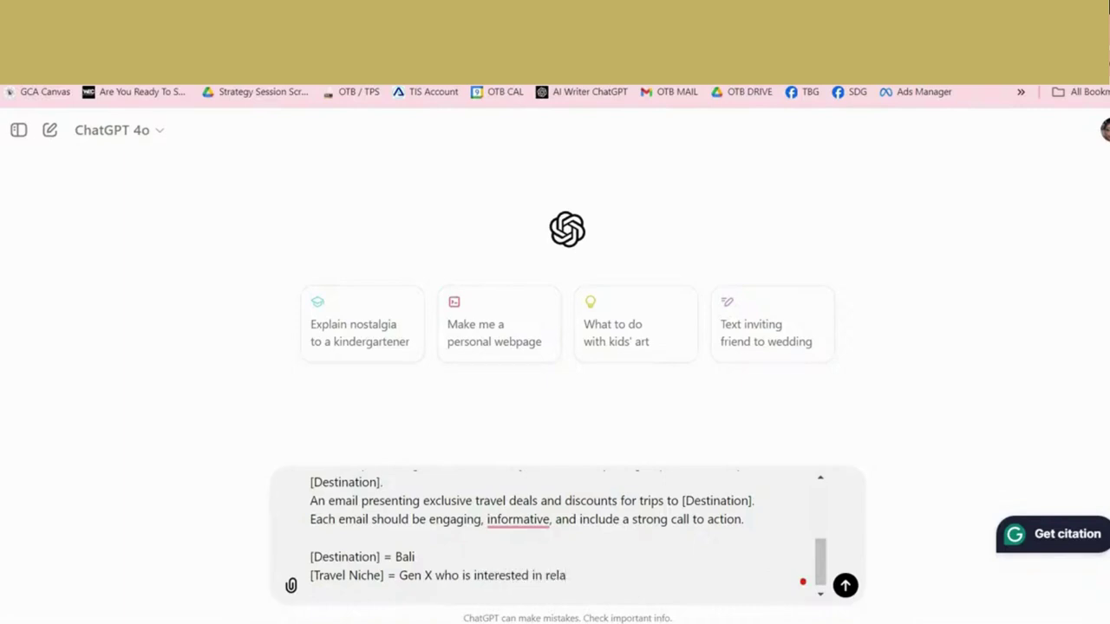
text(xation and wellne)
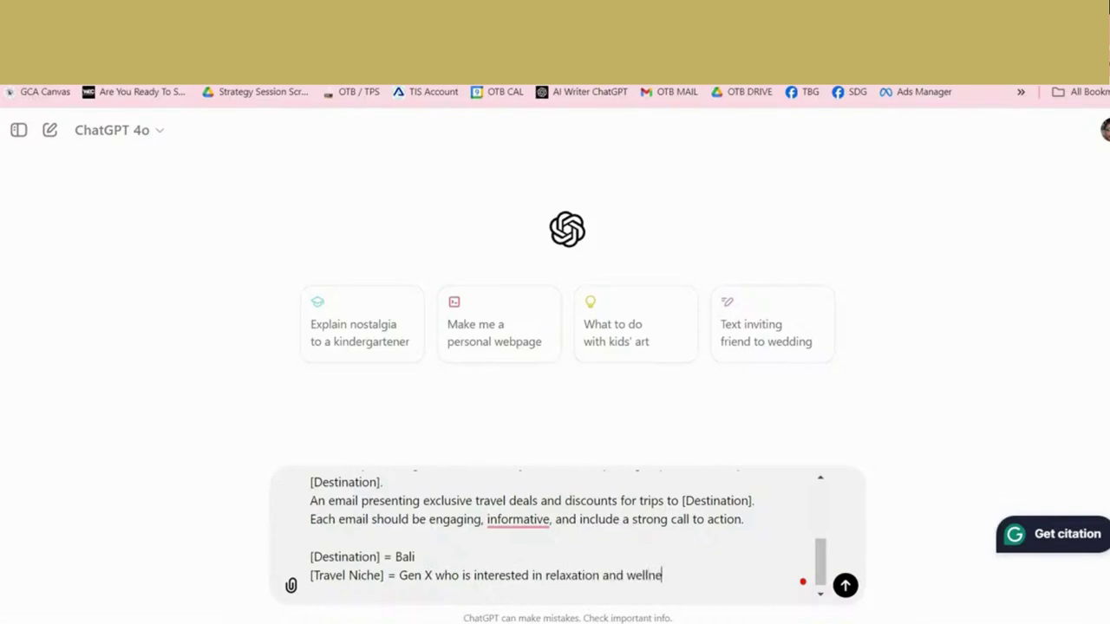
text(ss activities such s)
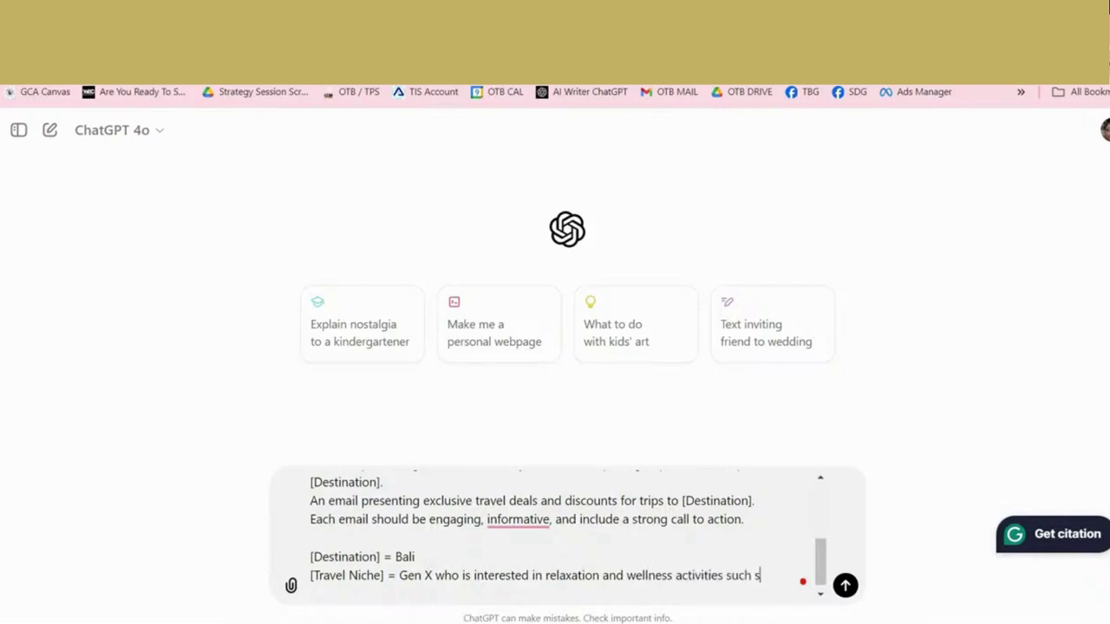
key(BackSpace)
text(as spa related a)
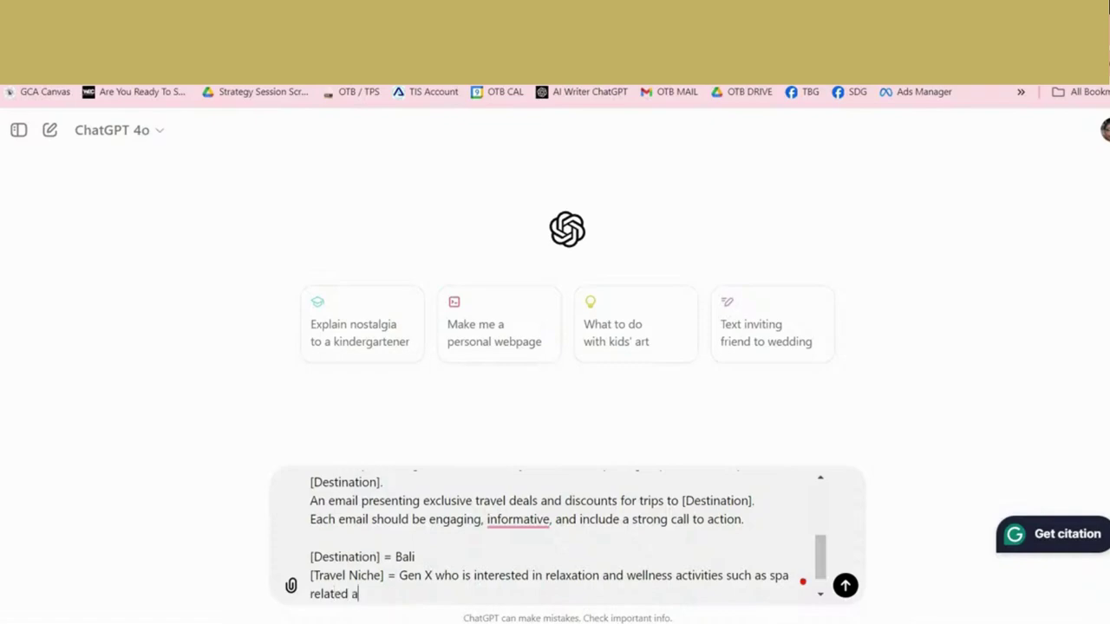
text(ctivities)
Step: Check the completed email series prompt and submit it
scroll(568, 538, up, 5)
scroll(568, 538, down, 6)
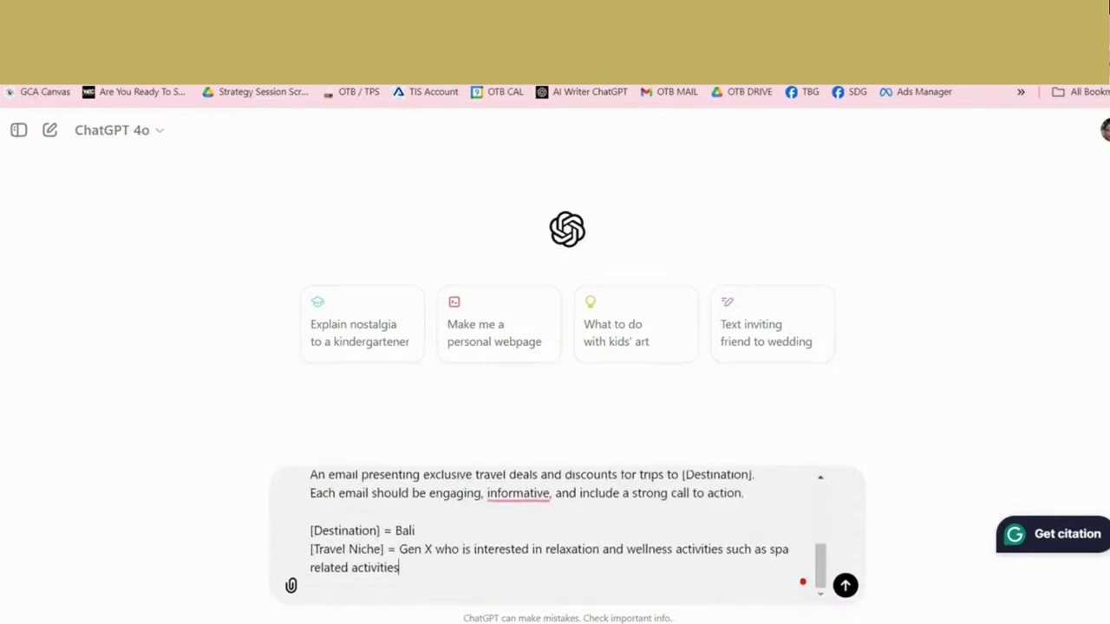
key(Return)
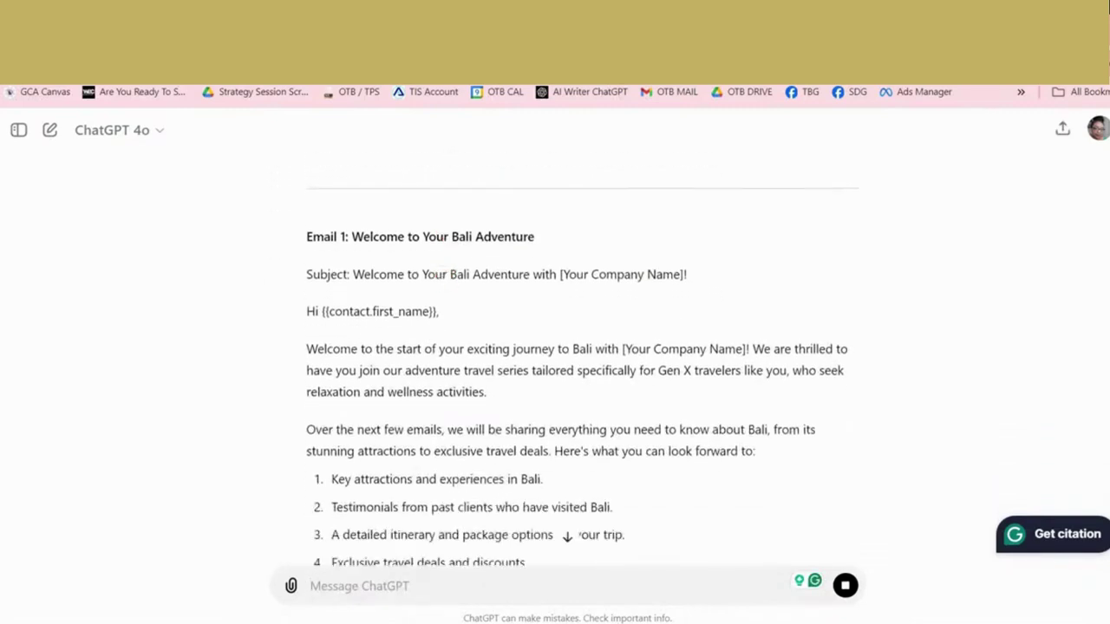
Step: Examine the generated Email 1 welcome message and Email 2 on Bali's key attractions and experiences
click(343, 268)
scroll(357, 340, down, 2)
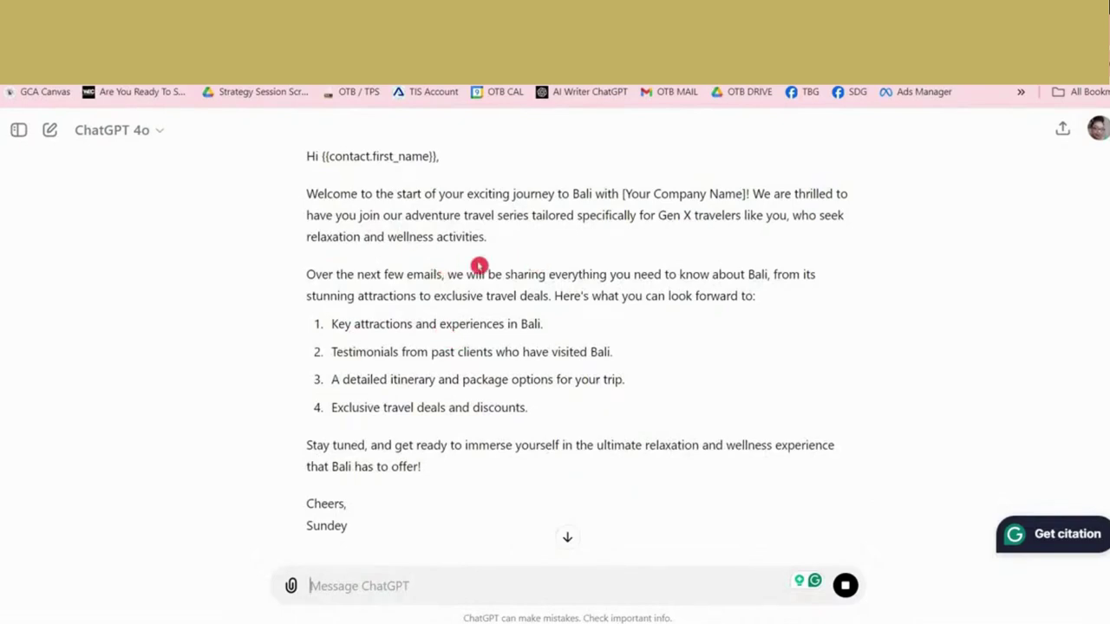
scroll(574, 381, down, 2)
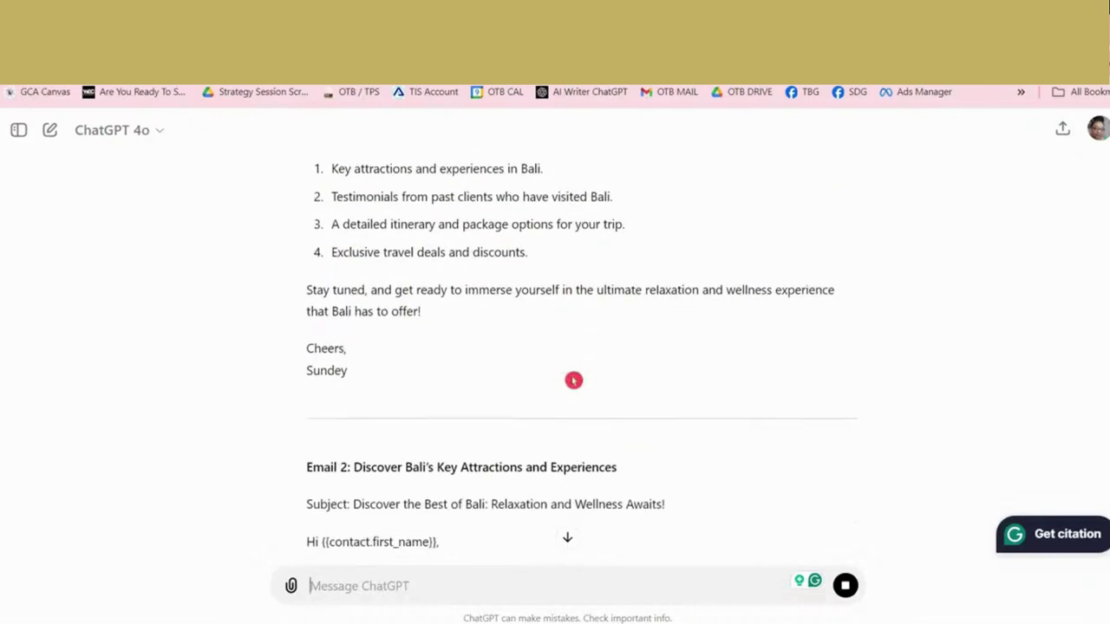
scroll(433, 400, down, 2)
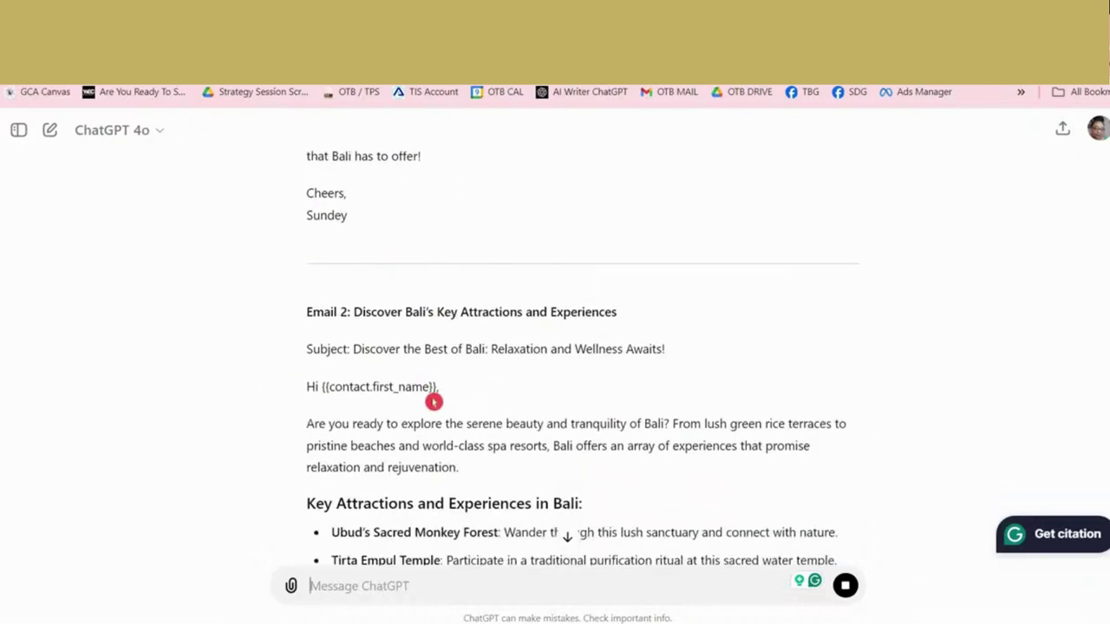
scroll(434, 401, down, 2)
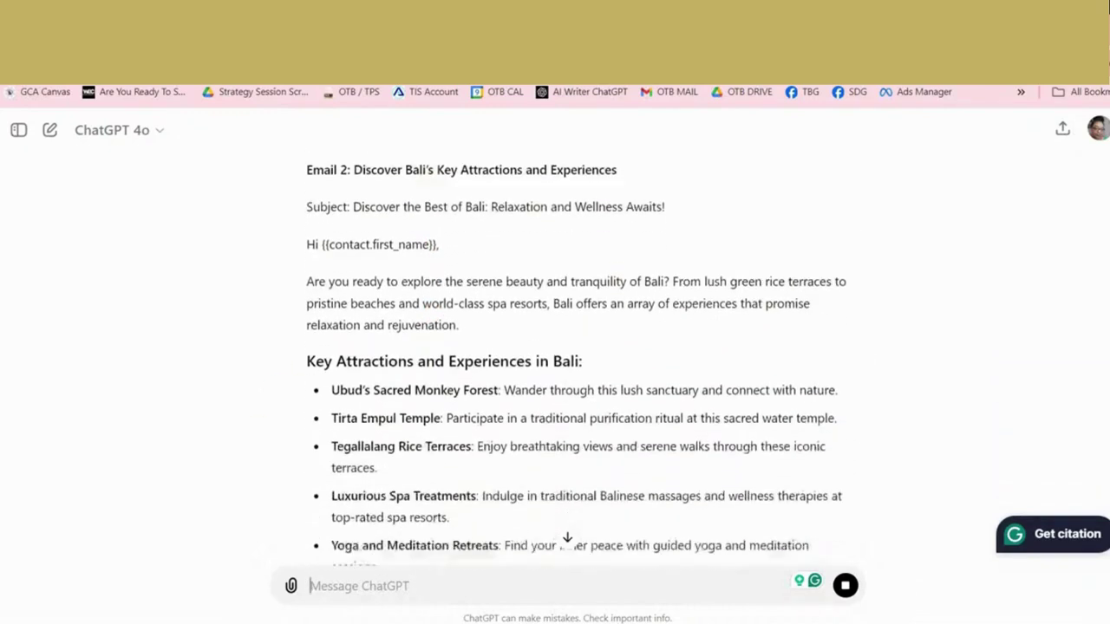
scroll(430, 395, down, 1)
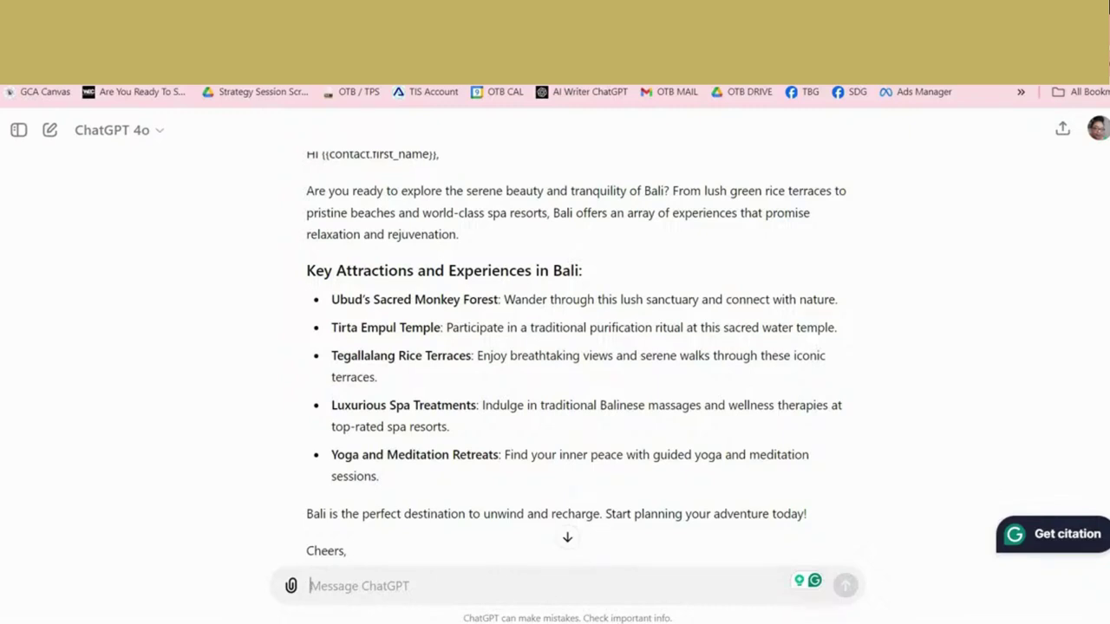
scroll(428, 396, up, 1)
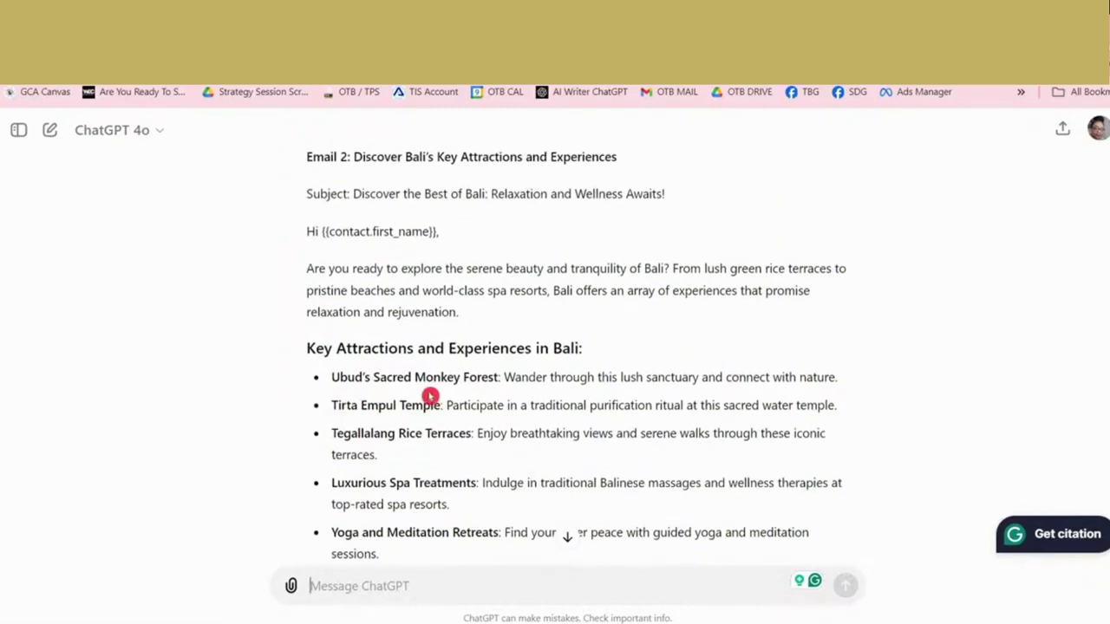
scroll(431, 395, up, 1)
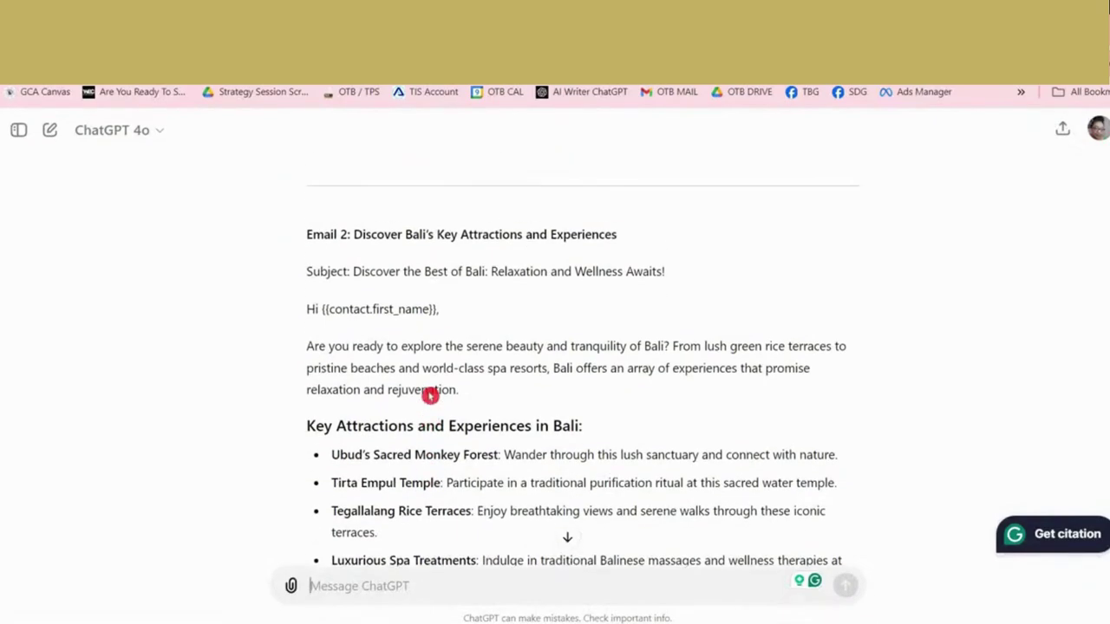
scroll(409, 363, up, 2)
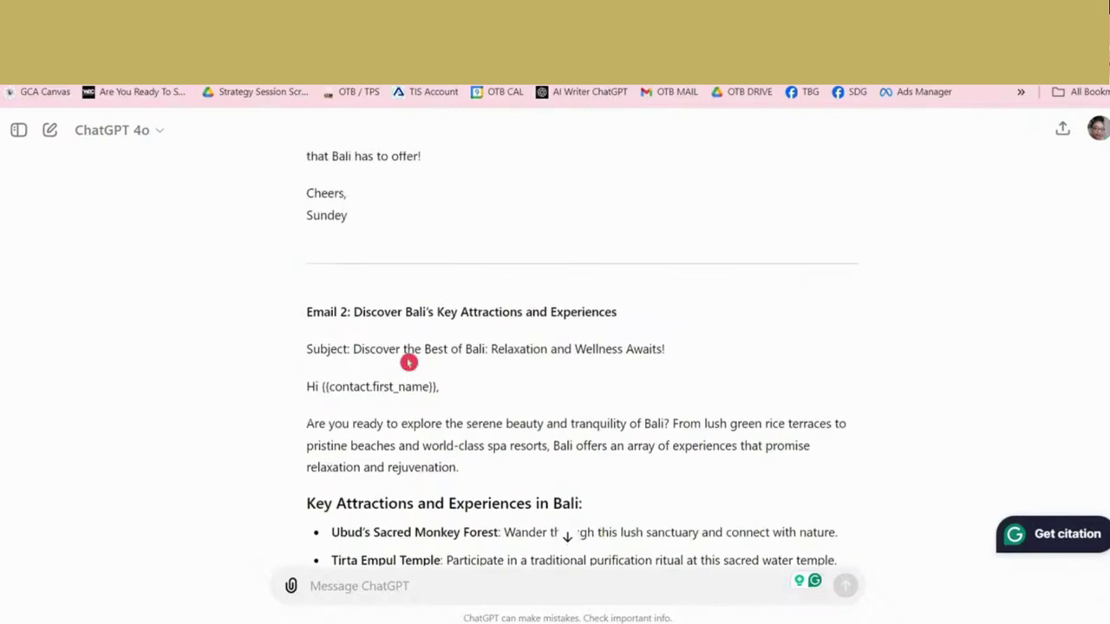
Step: Read through the remaining emails covering client testimonials, the itinerary with package options, and the exclusive travel deals
scroll(409, 362, down, 10)
scroll(408, 363, down, 7)
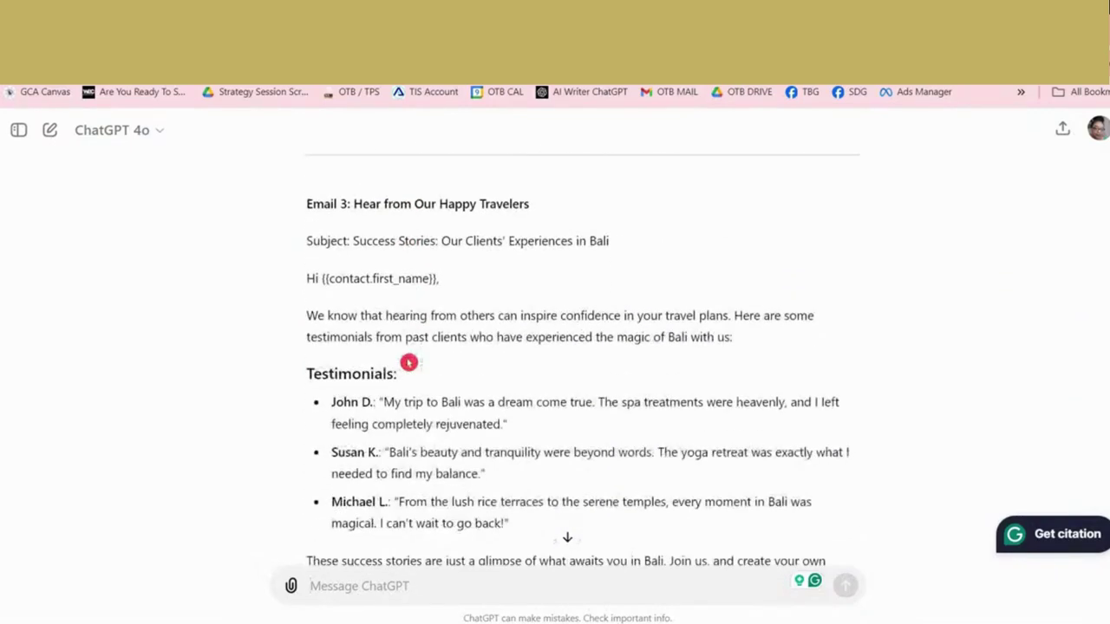
scroll(408, 362, down, 9)
scroll(408, 362, down, 11)
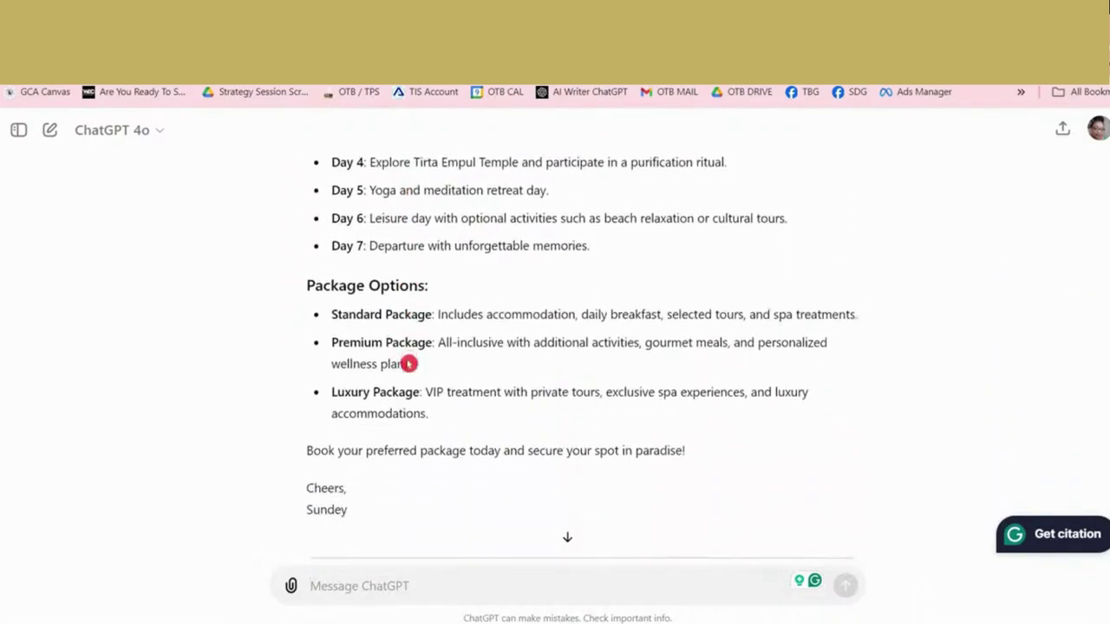
scroll(408, 364, down, 10)
scroll(409, 364, down, 2)
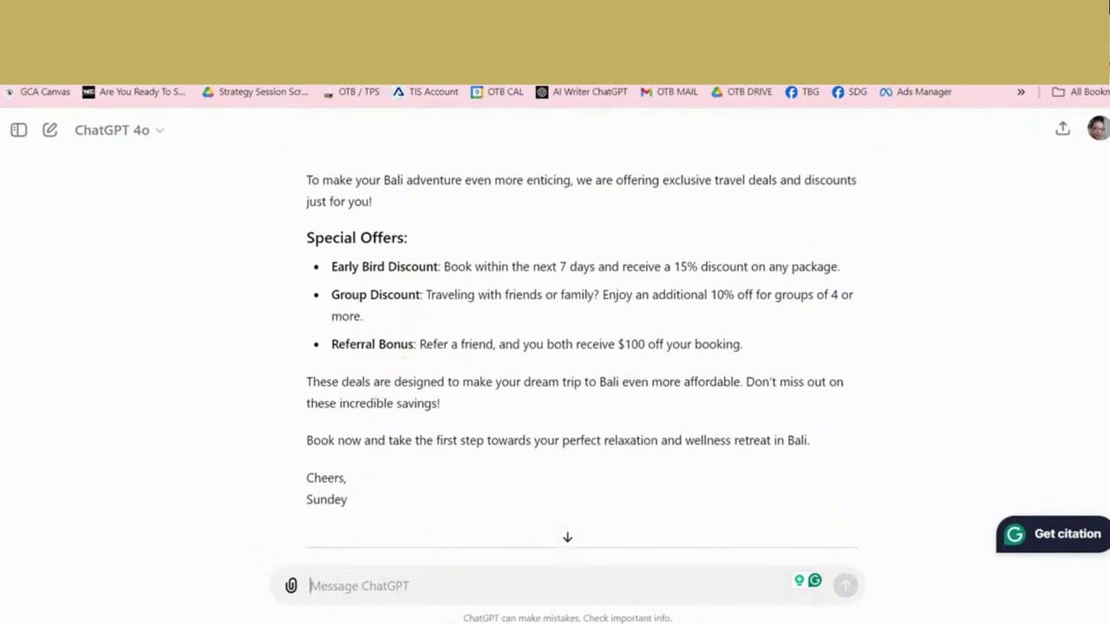
Step: Compare the submitted prompt with the first two generated emails, ending back at the prompt
scroll(408, 364, up, 20)
scroll(408, 364, up, 20)
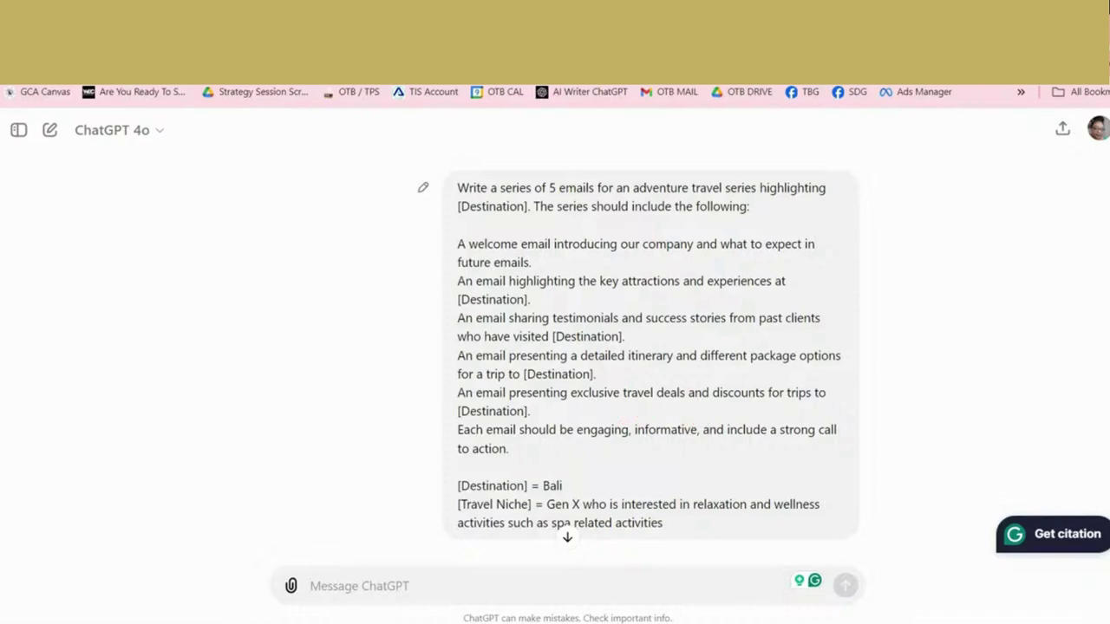
scroll(736, 371, down, 10)
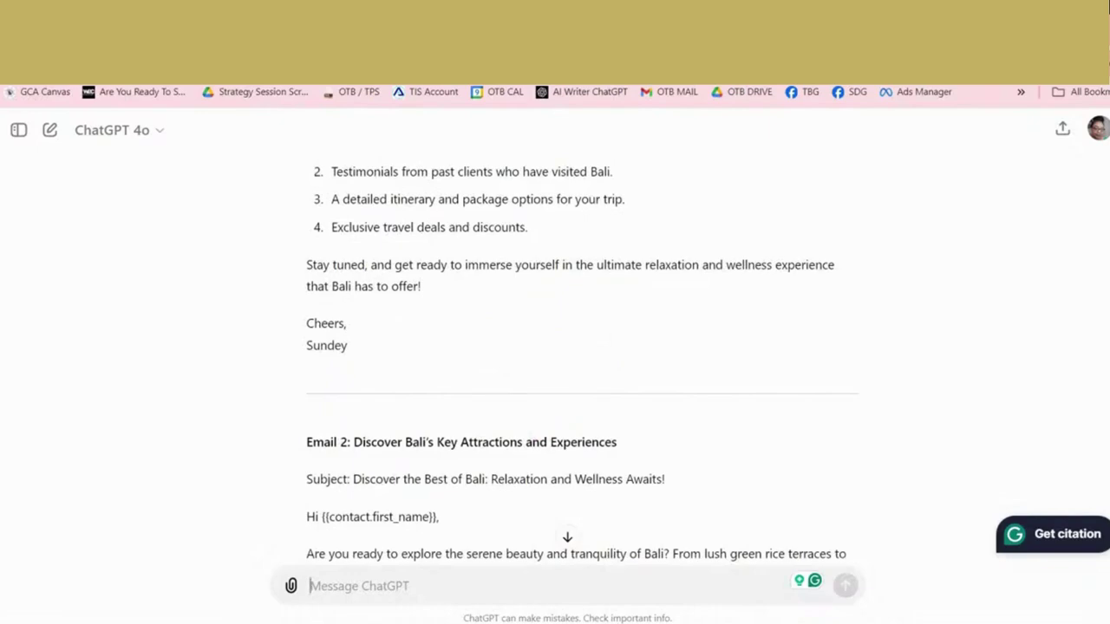
scroll(505, 384, down, 2)
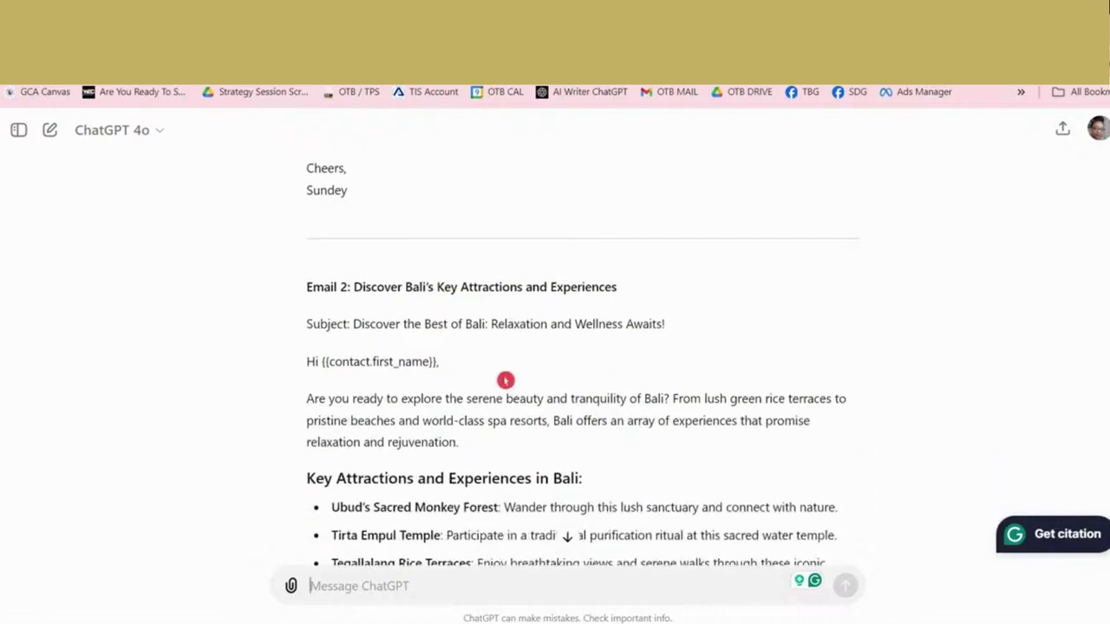
scroll(505, 381, up, 1)
scroll(505, 381, up, 2)
scroll(505, 381, up, 3)
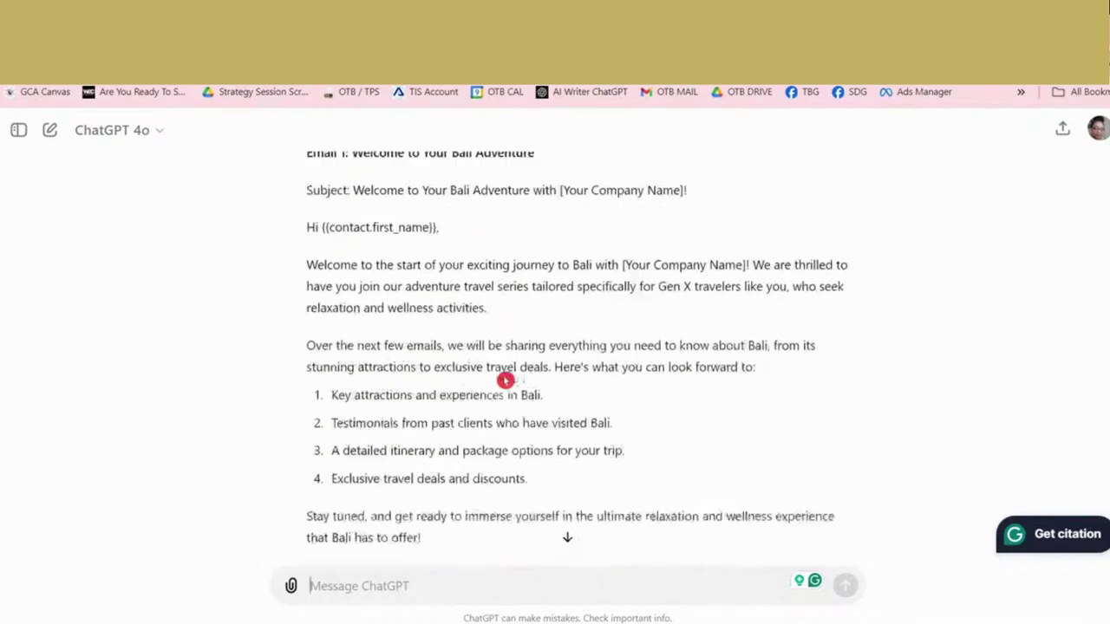
scroll(506, 381, up, 5)
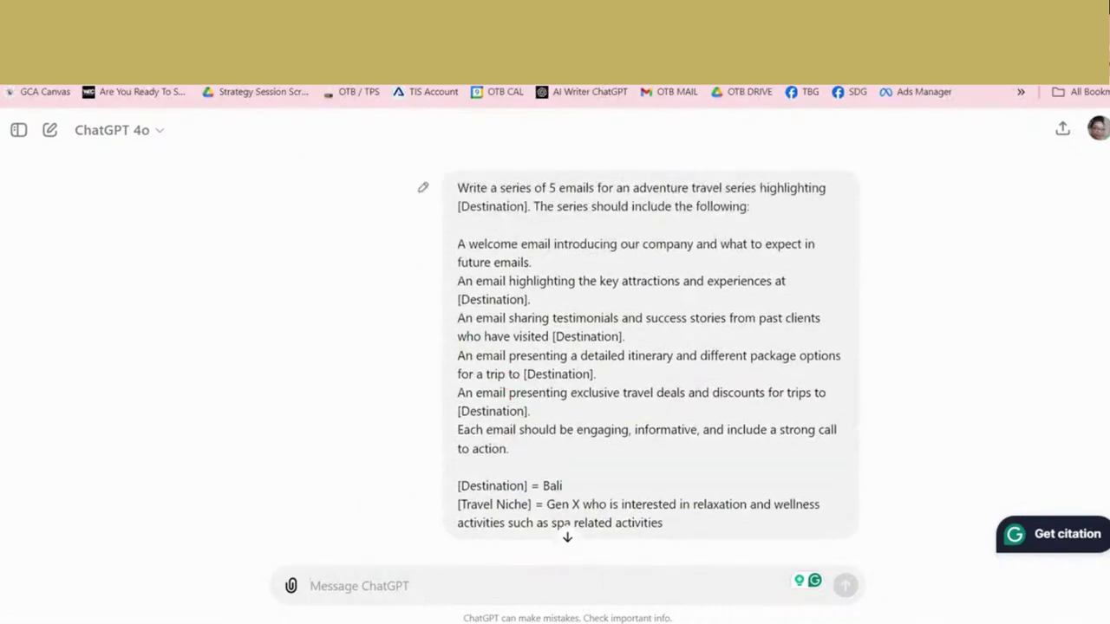